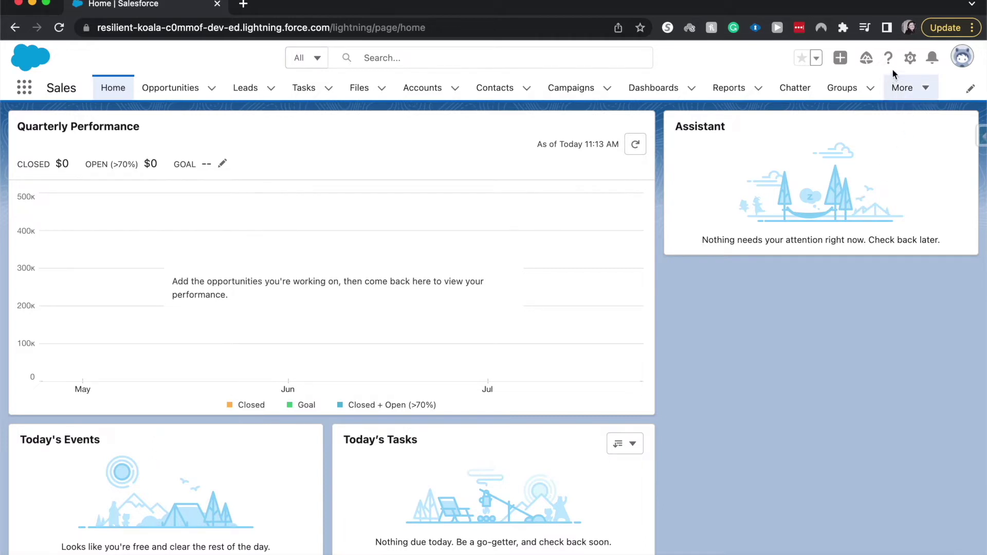
# Go to Setup's Big Deal Alert page and scroll through the blank New alert form.
pyautogui.click(908, 59)
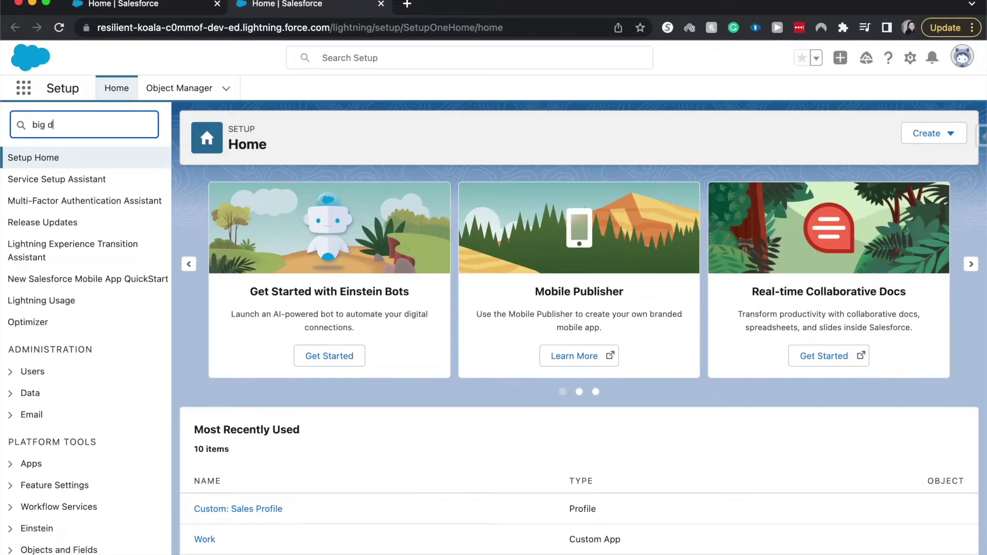
pyautogui.click(71, 223)
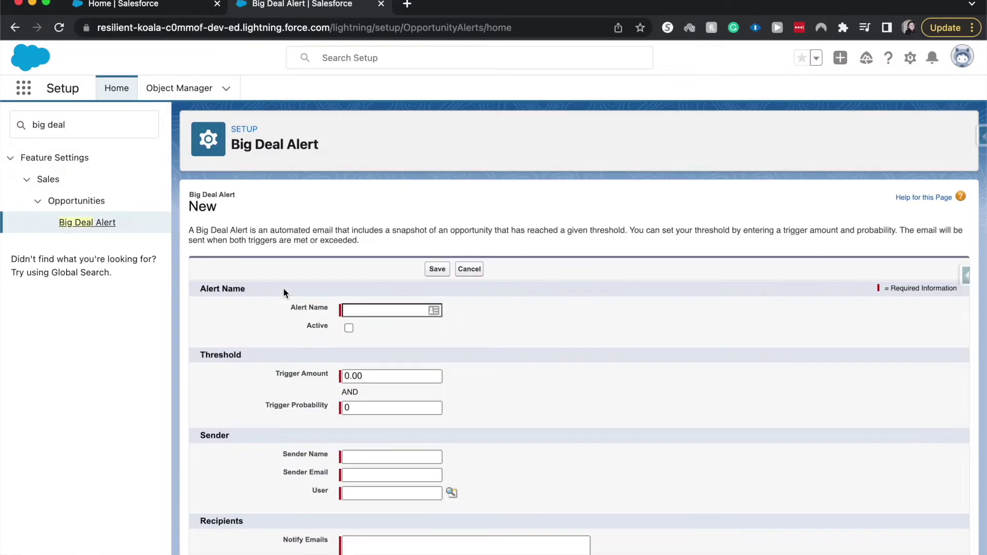
pyautogui.scroll(-4, 284, 290)
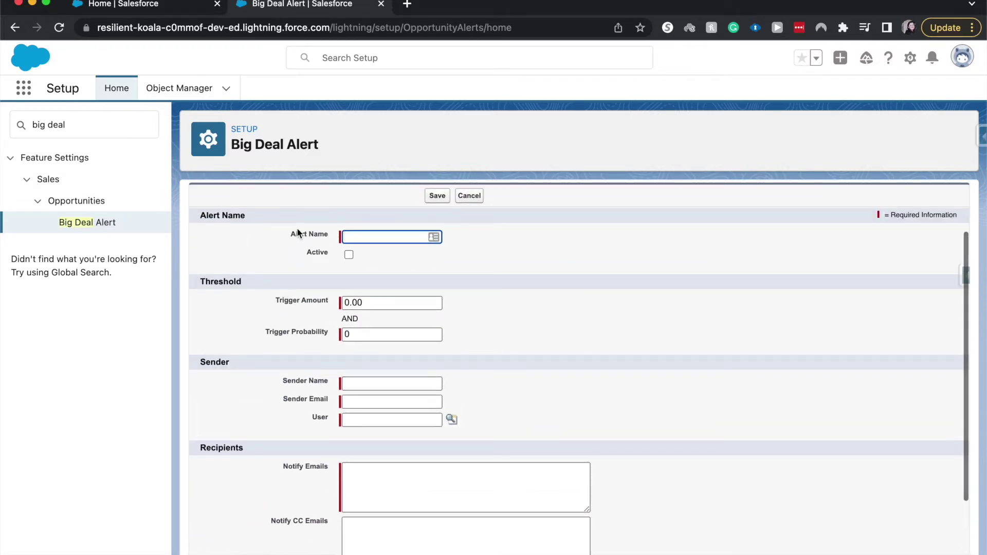
pyautogui.scroll(-3, 306, 398)
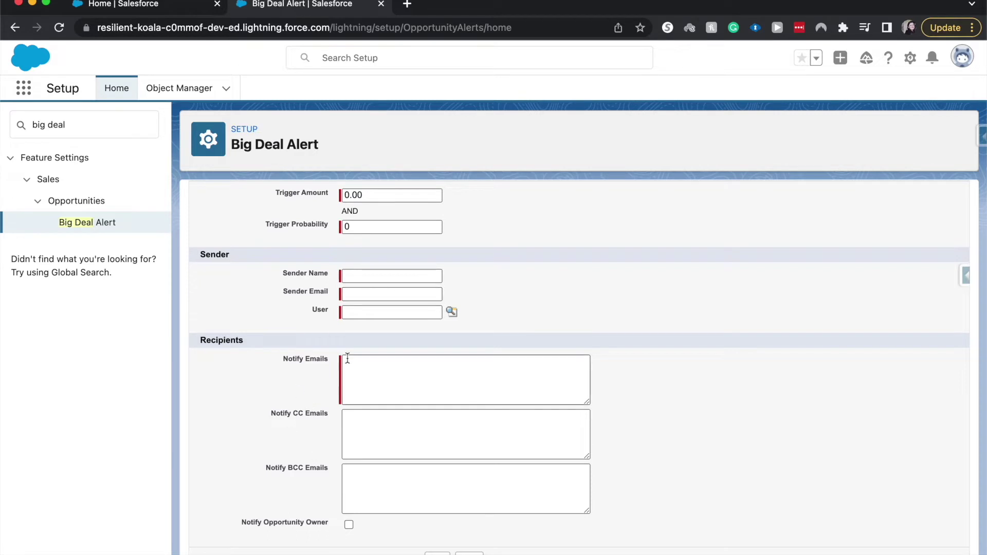
pyautogui.scroll(3, 346, 360)
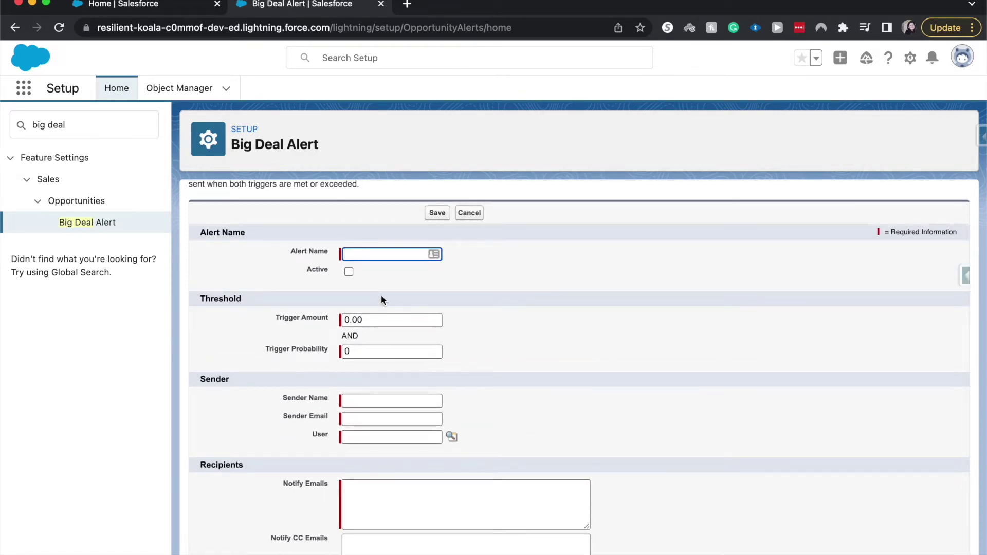
pyautogui.scroll(1, 381, 294)
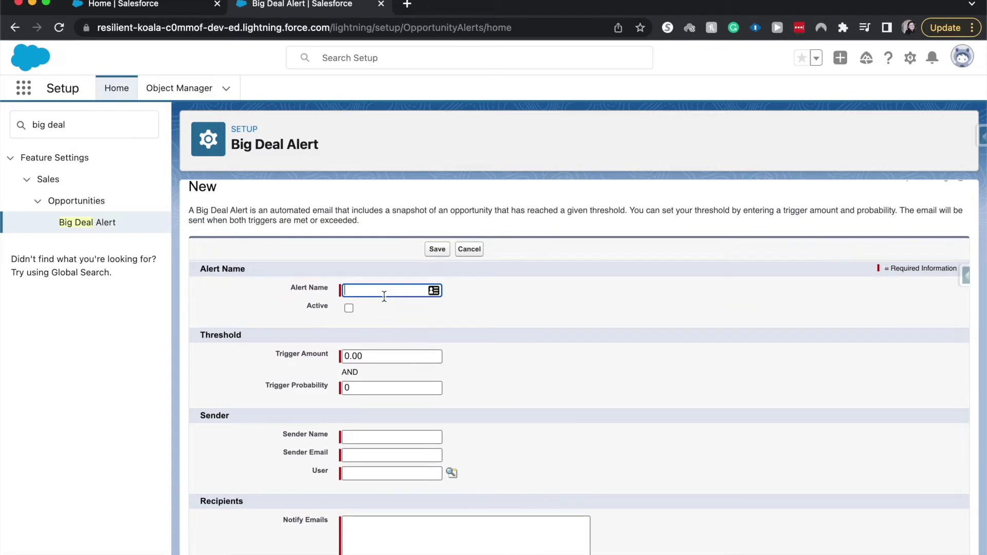
# Name the alert '100k mark', tick Active, and set the trigger amount to 100,000.
pyautogui.write('100k mark')
pyautogui.click(349, 308)
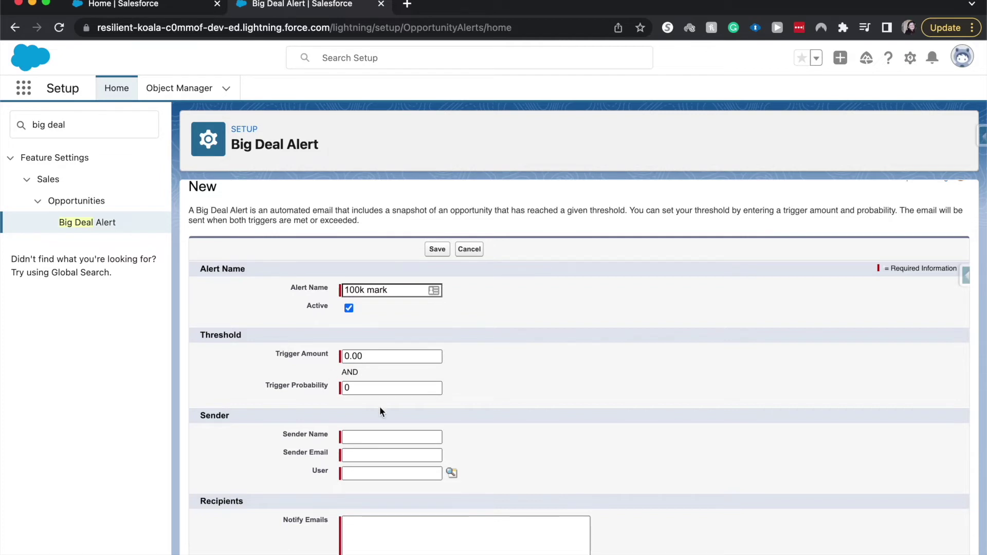
pyautogui.click(379, 355)
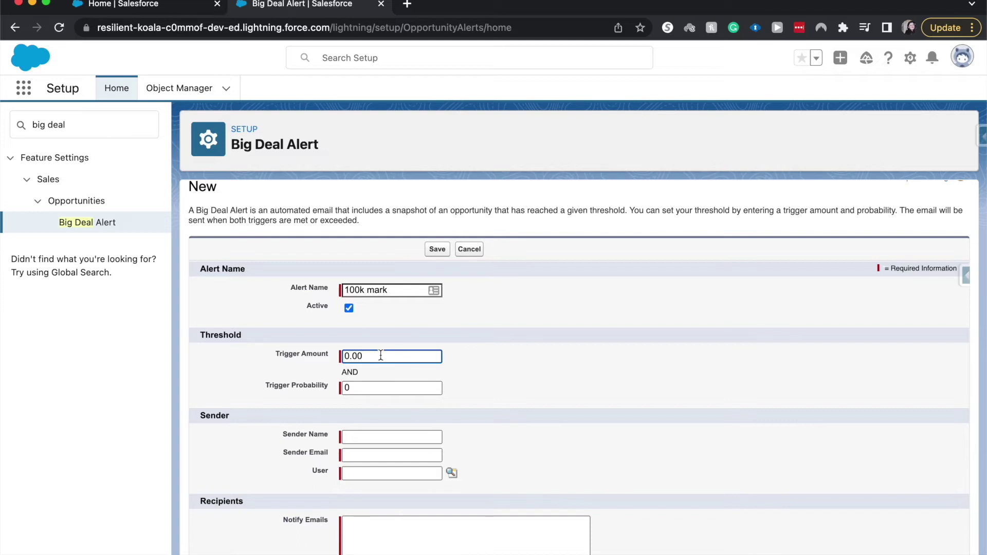
pyautogui.press('BackSpace')
pyautogui.press('BackSpace')
pyautogui.press('BackSpace')
pyautogui.press('BackSpace')
pyautogui.write('100,000')
pyautogui.click(410, 436)
# Replace the default trigger probability with 60.
pyautogui.click(406, 389)
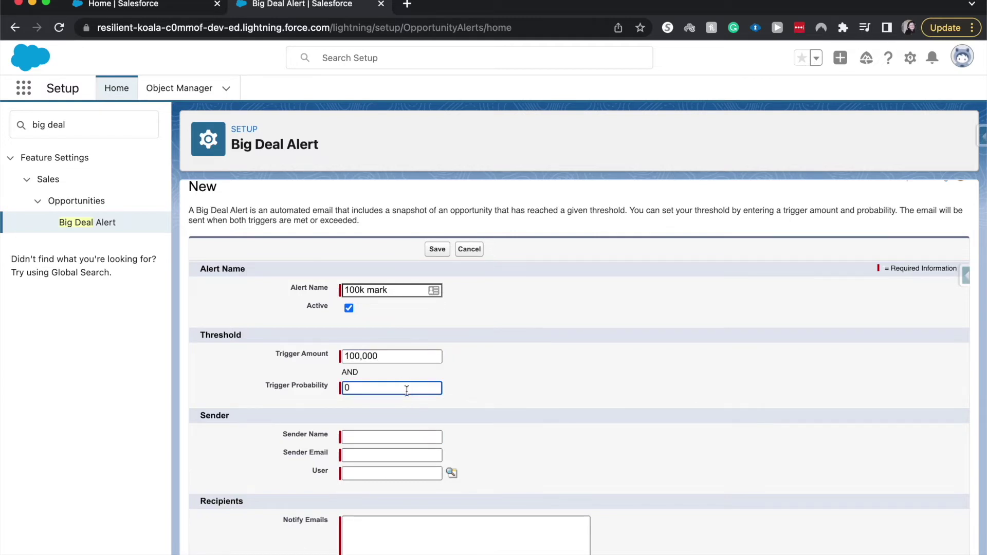
pyautogui.press('BackSpace')
pyautogui.write('60')
pyautogui.click(526, 403)
# Set the Sender Name to 'Call Solutions' and enter the sender e-mail address.
pyautogui.click(355, 437)
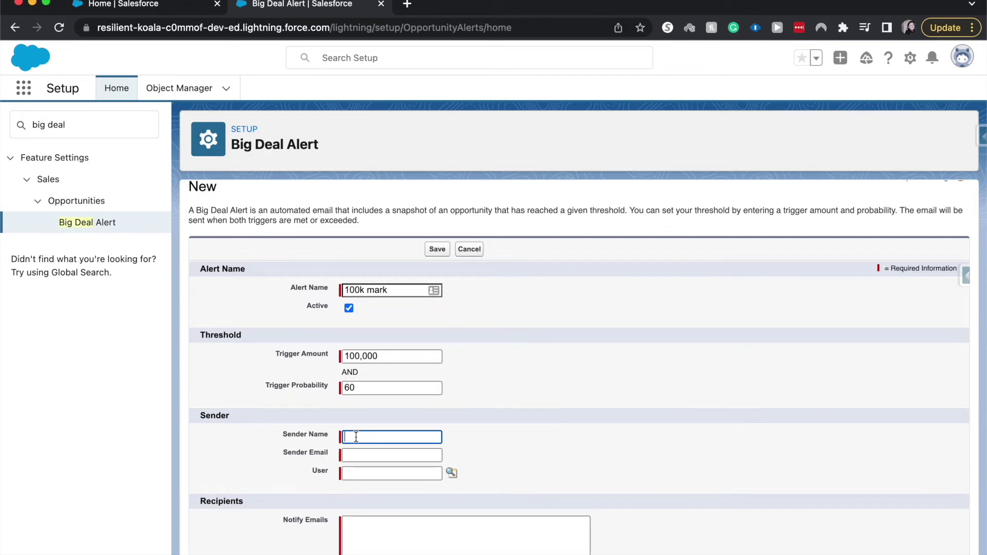
pyautogui.write('Call Solutions')
pyautogui.press('Tab')
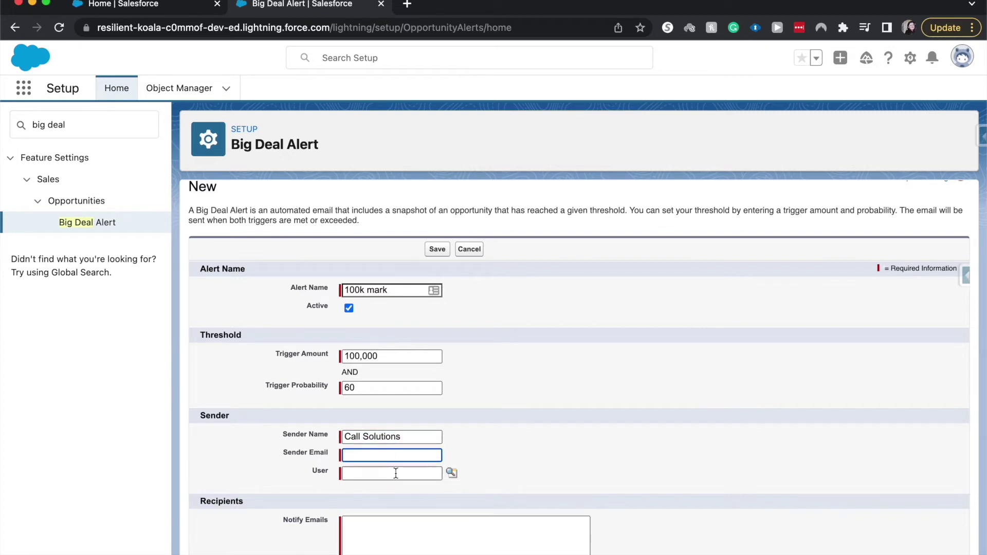
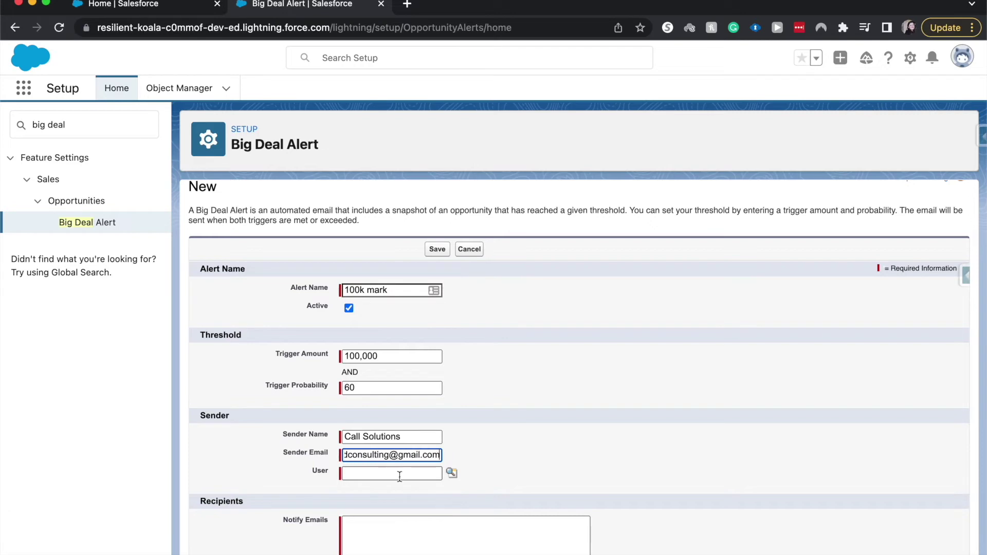
# Choose the sending user from Recently Viewed Users in the User lookup.
pyautogui.click(391, 477)
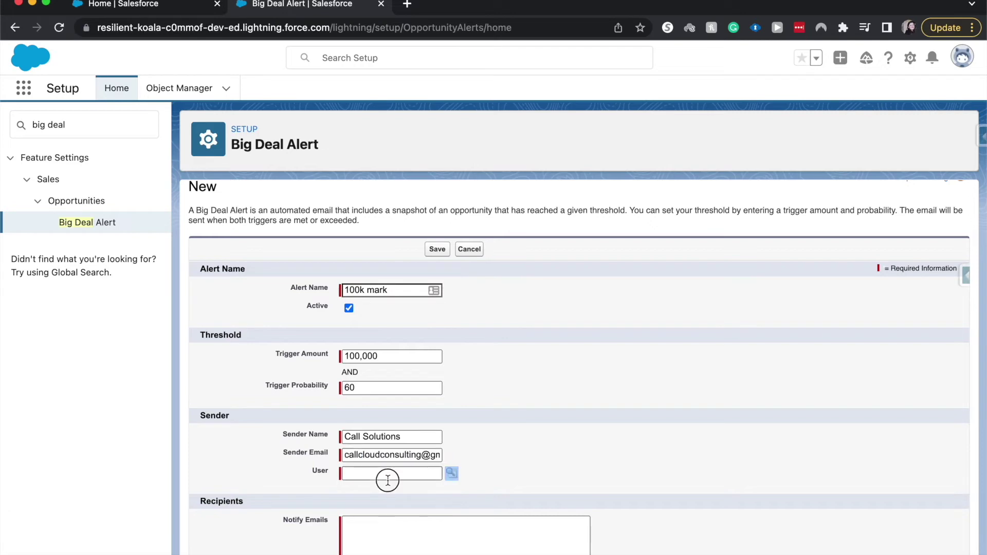
pyautogui.click(454, 475)
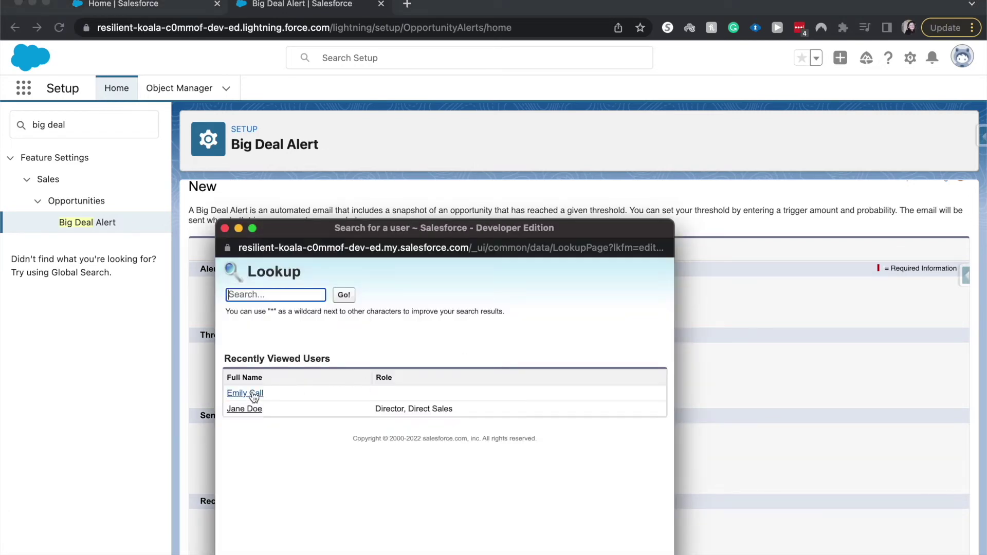
pyautogui.click(246, 393)
pyautogui.scroll(-3, 553, 441)
pyautogui.click(526, 396)
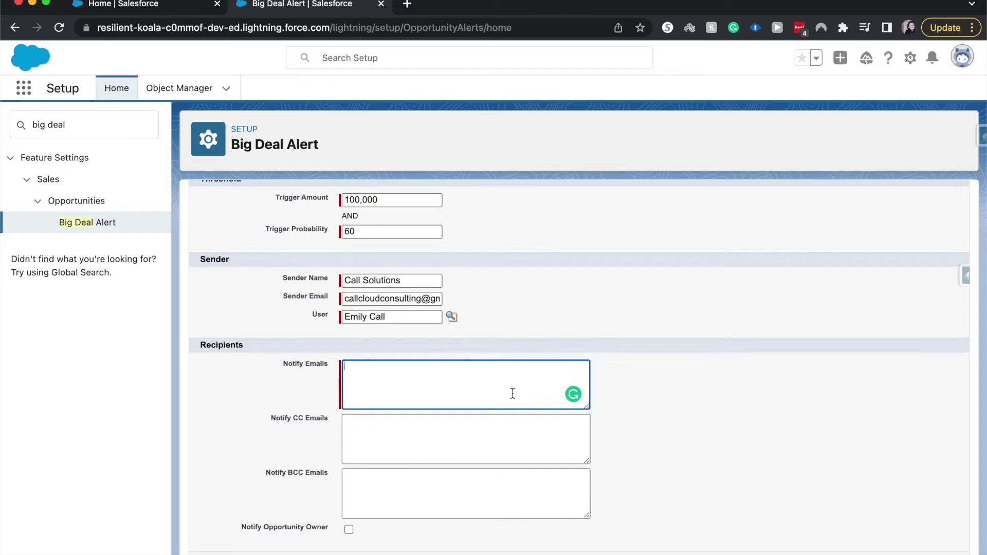
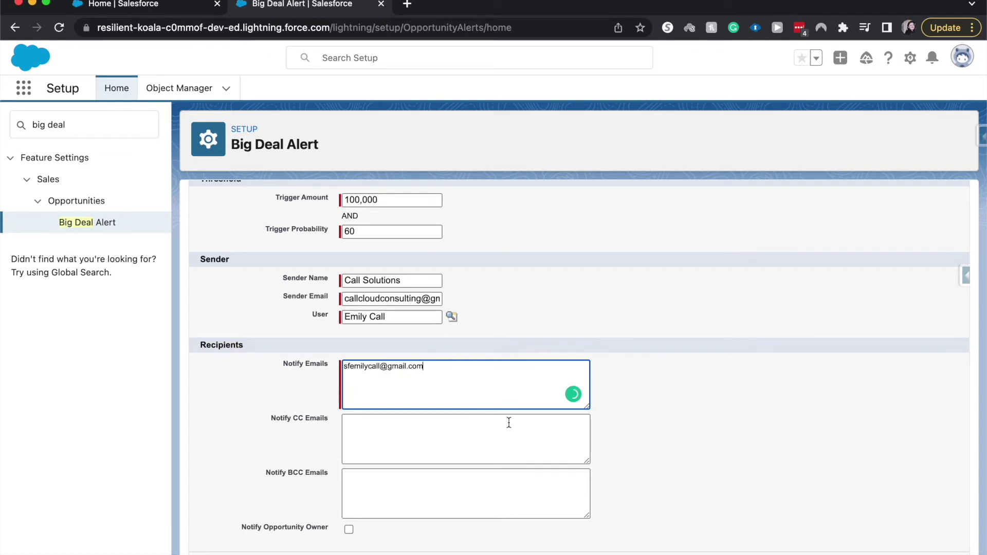
# Enter the recipient's address in Notify Emails and tick Notify Opportunity Owner.
pyautogui.click(567, 466)
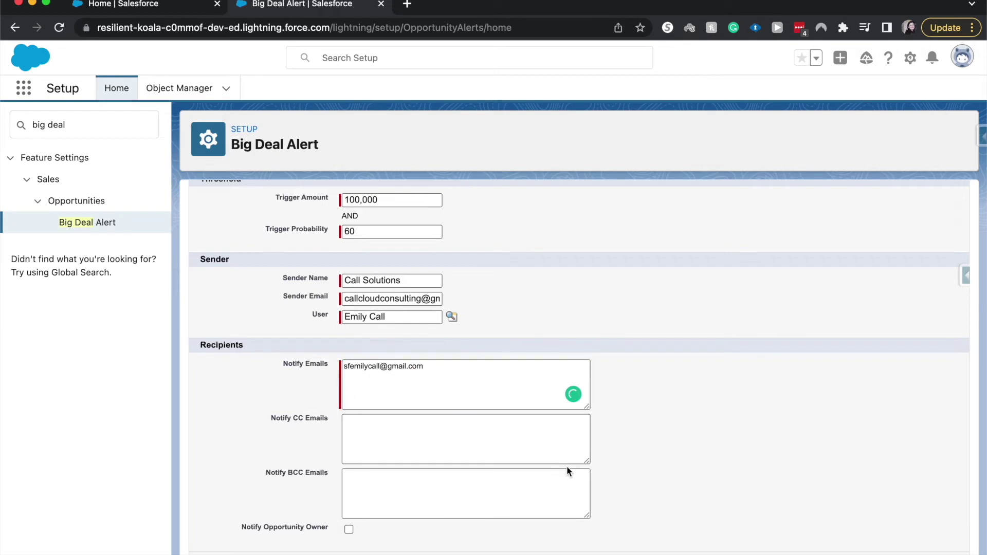
pyautogui.click(348, 530)
pyautogui.scroll(1, 404, 470)
pyautogui.scroll(-1, 403, 473)
# Save the '100k mark' alert and review the Invalid Data error under Sender Email.
pyautogui.click(436, 549)
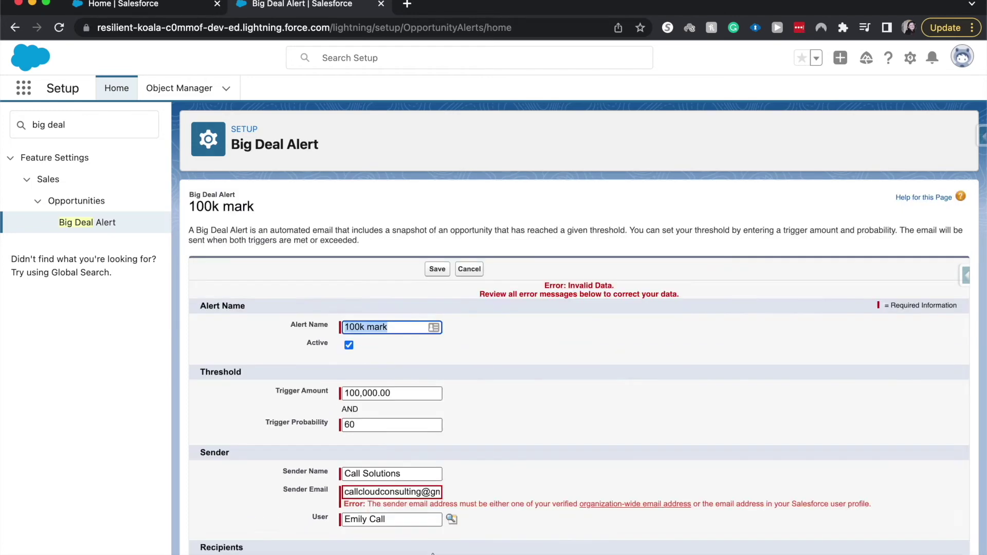
pyautogui.scroll(-8, 480, 384)
pyautogui.scroll(2, 480, 384)
pyautogui.scroll(1, 481, 387)
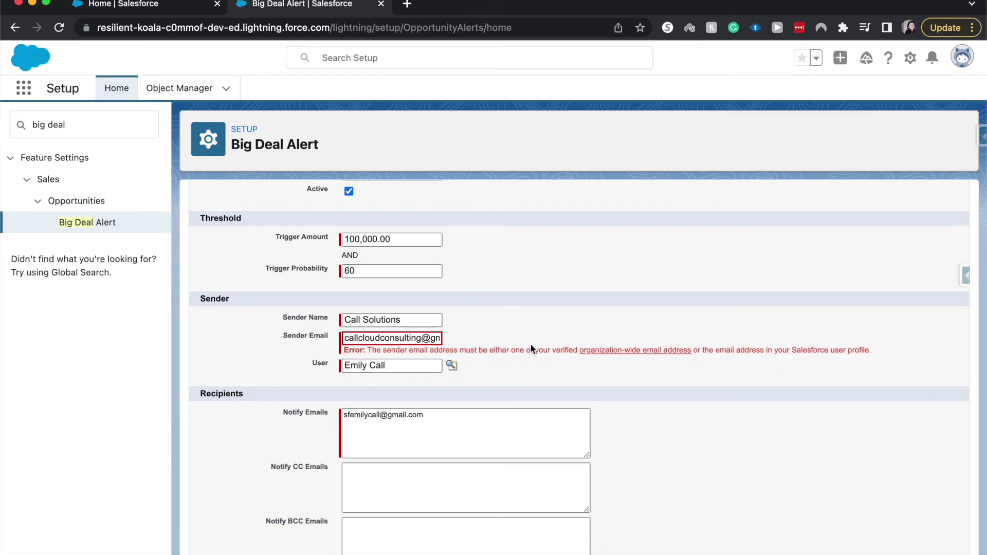
# Open the Organization-Wide Email Addresses page from the error link, then return to the alert form.
pyautogui.click(586, 351)
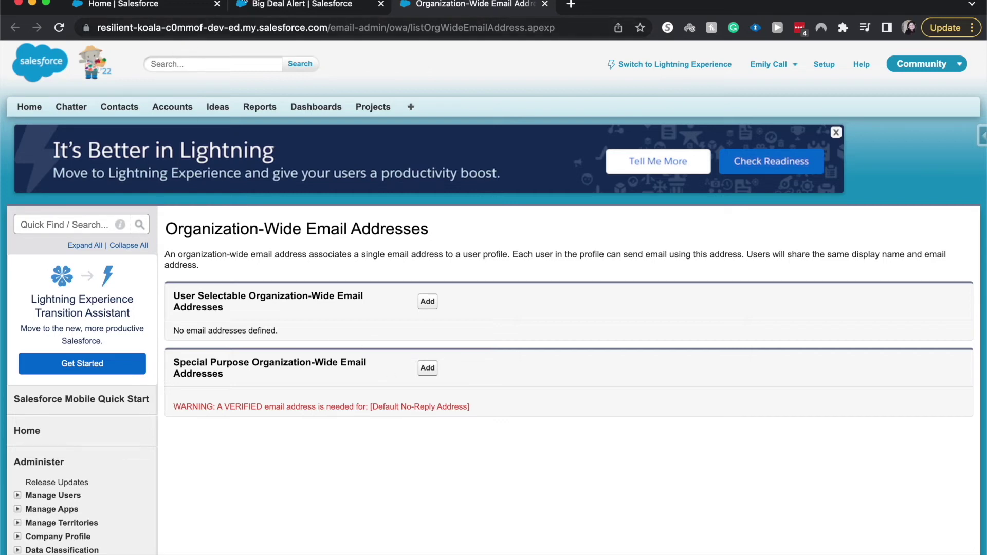
pyautogui.click(270, 6)
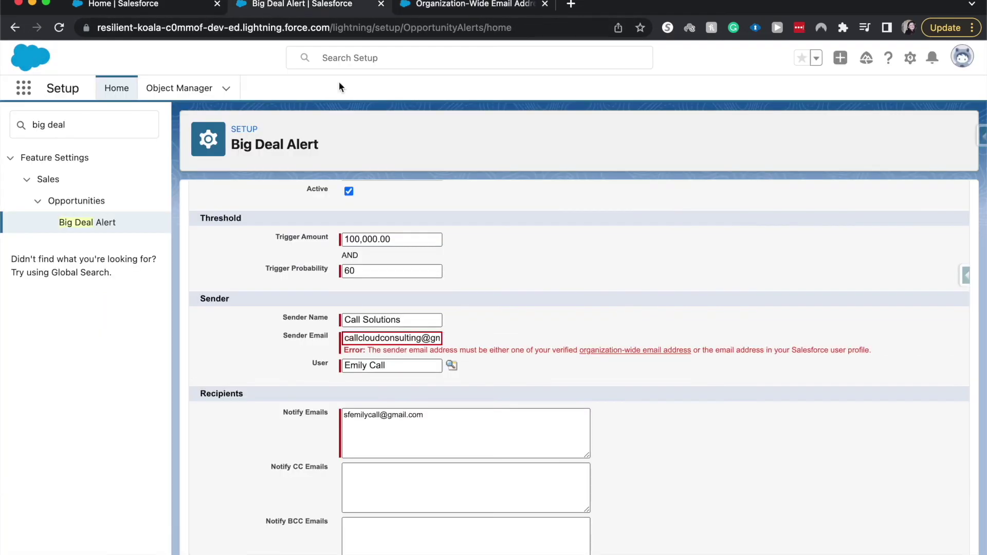
pyautogui.scroll(-2, 433, 183)
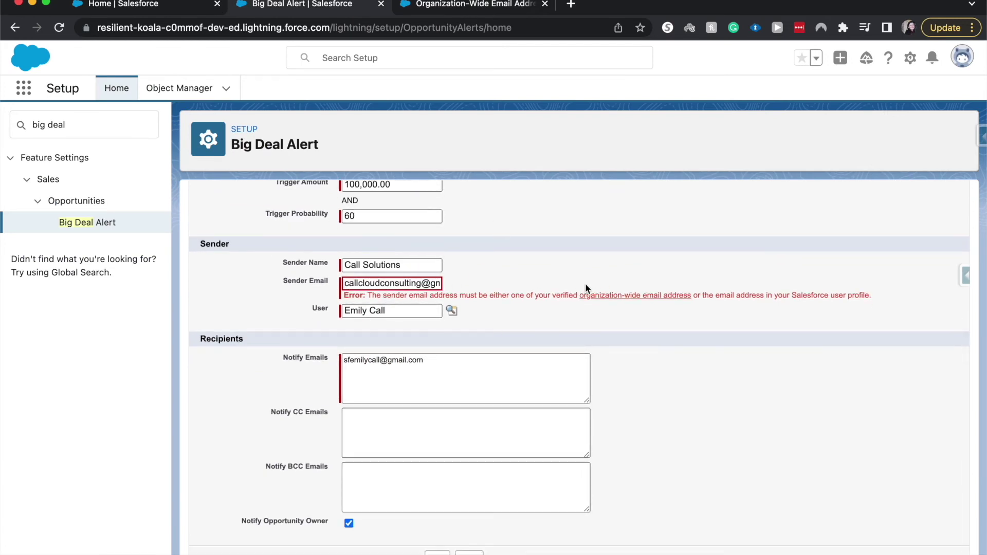
pyautogui.scroll(5, 523, 288)
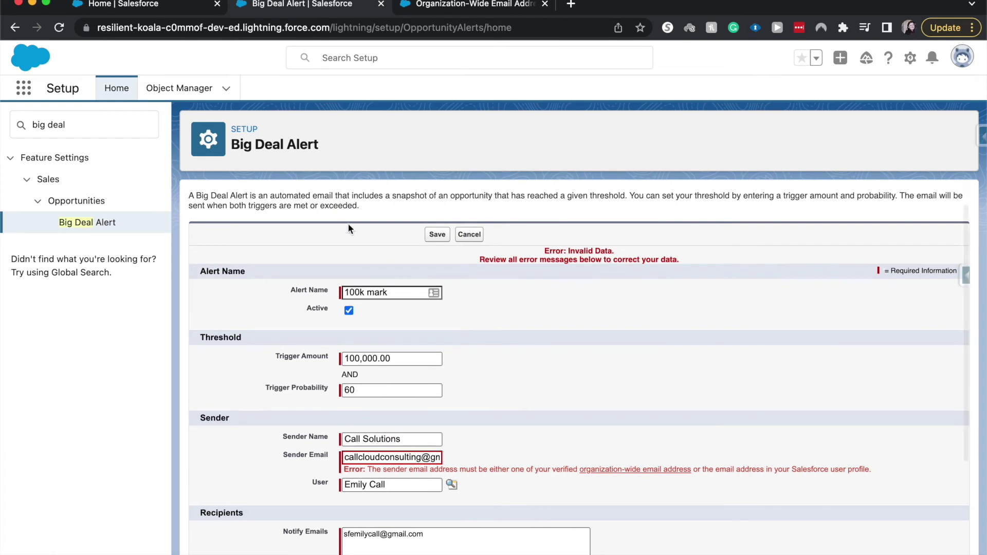